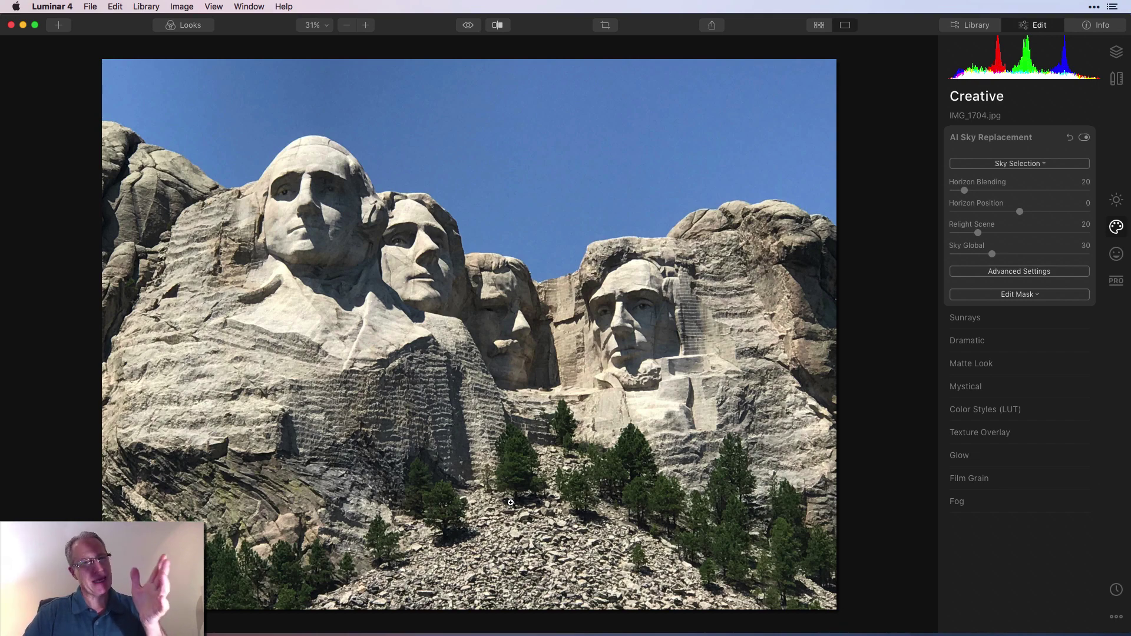
- Pick the Dramatic Sky 3 preset as Mount Rushmore's replacement sky
click(1052, 164)
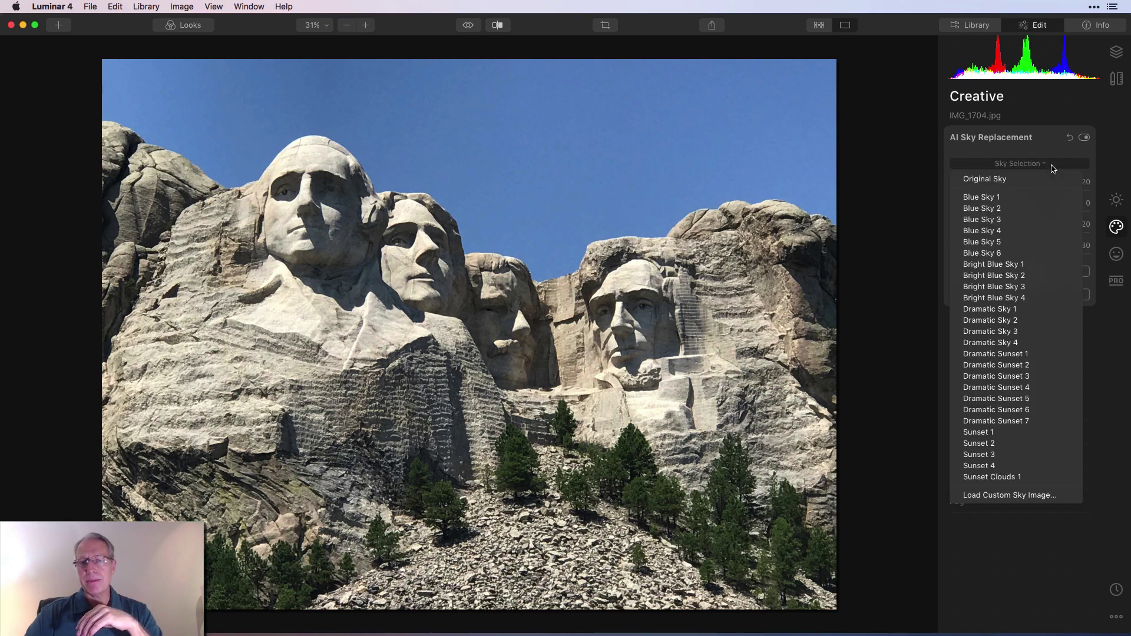
click(1016, 332)
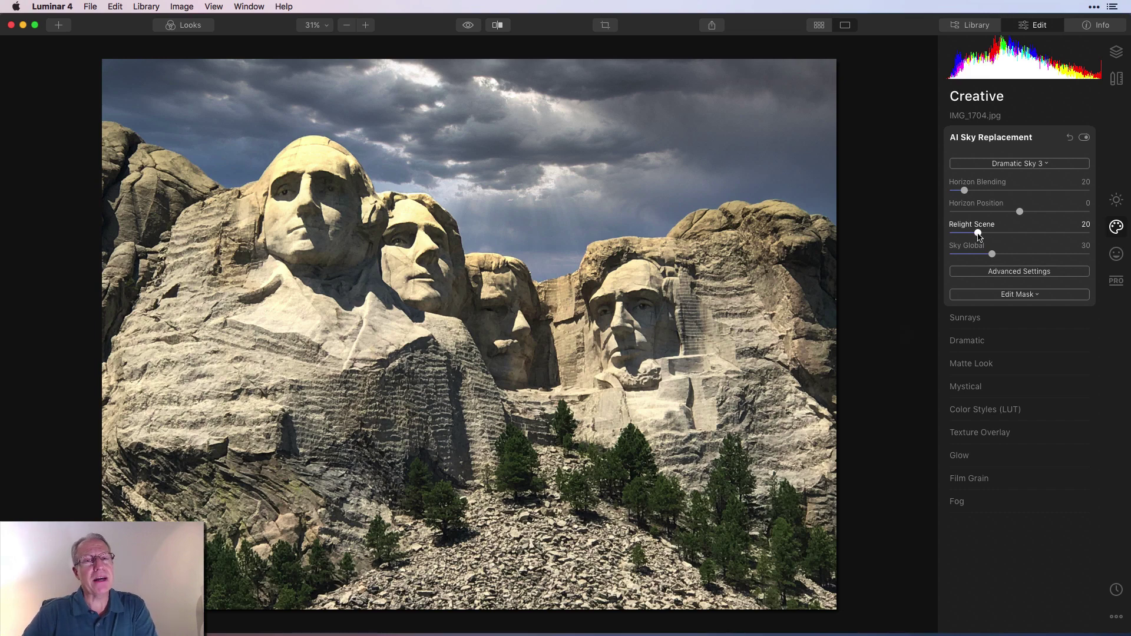
- Raise Relight Scene to 85 for warmer rocks, then reset AI Sky Replacement
drag(979, 235, 1073, 232)
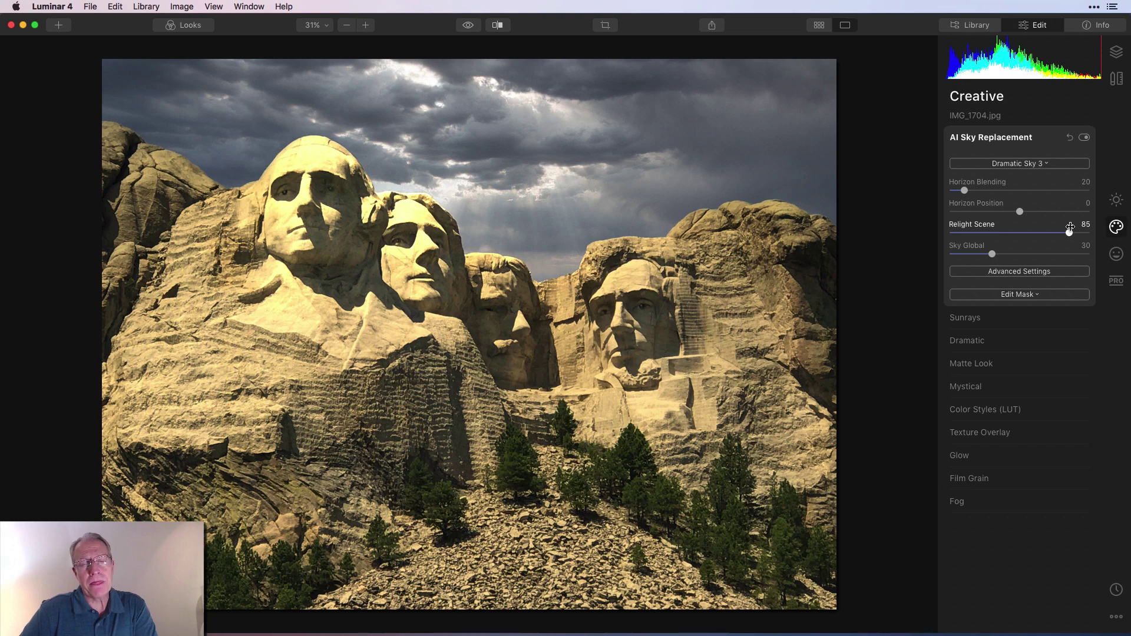
click(1069, 138)
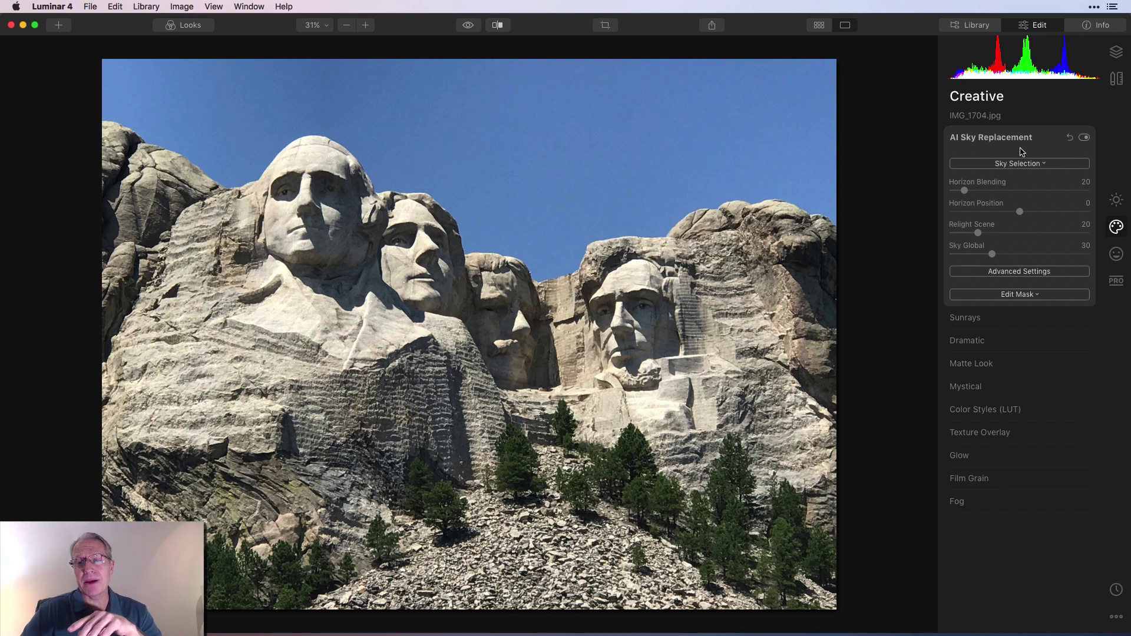
- Try the white-cloud Blue Sky 3 preset on Mount Rushmore's sky
click(1020, 163)
click(1016, 220)
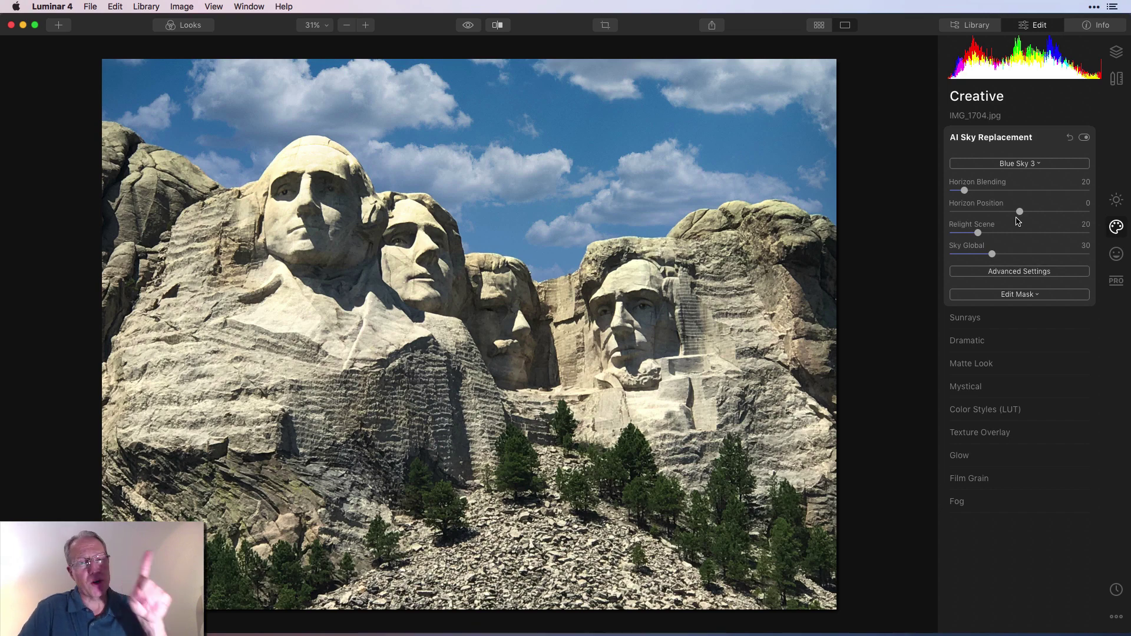
click(1025, 169)
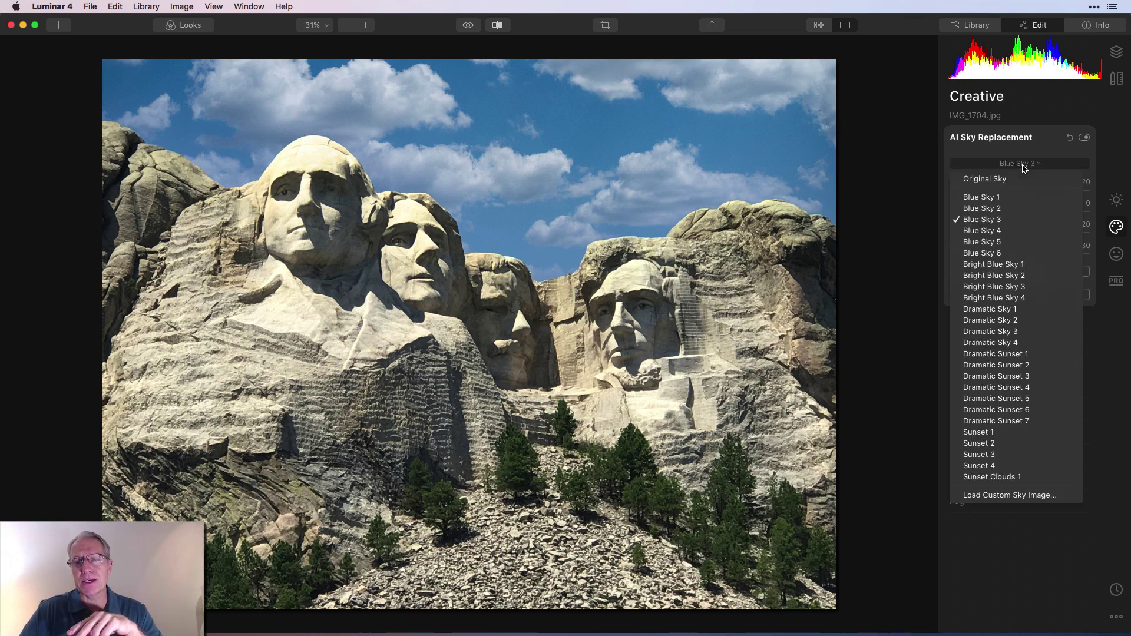
- Apply Dramatic Sunset 2 with warmer relighting, then reset the sky replacement
click(1019, 366)
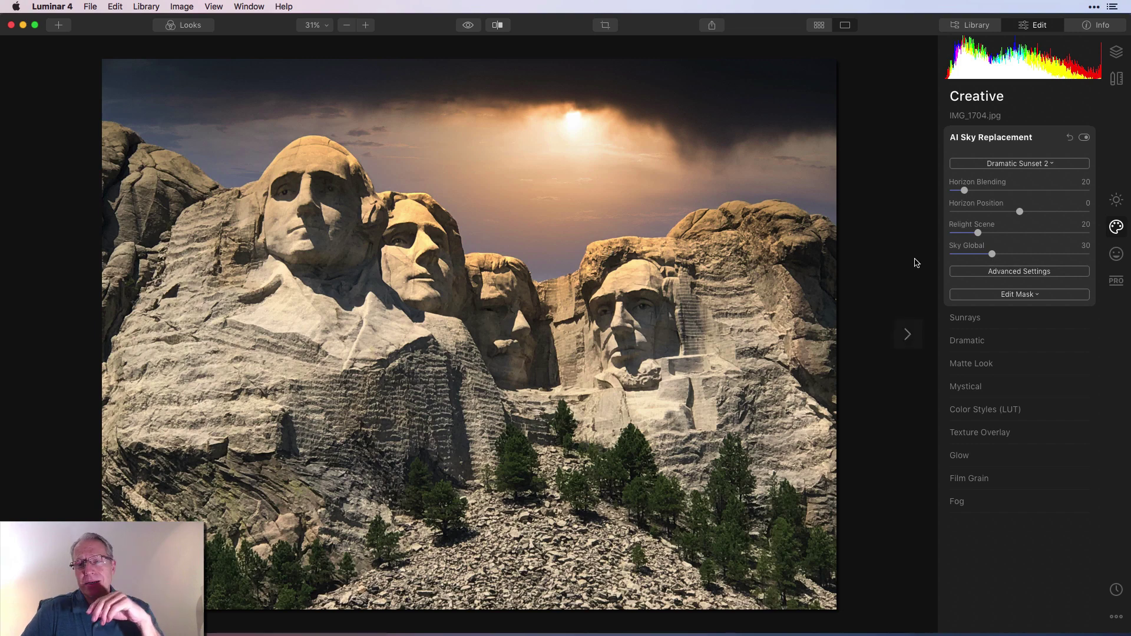
drag(978, 232, 1041, 232)
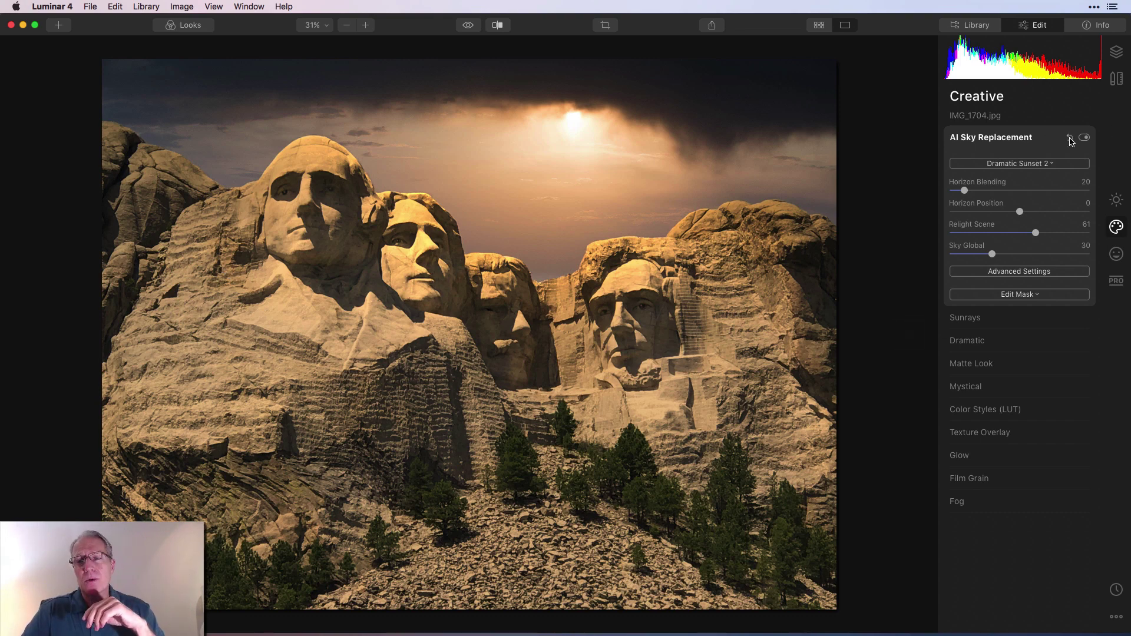
click(1068, 138)
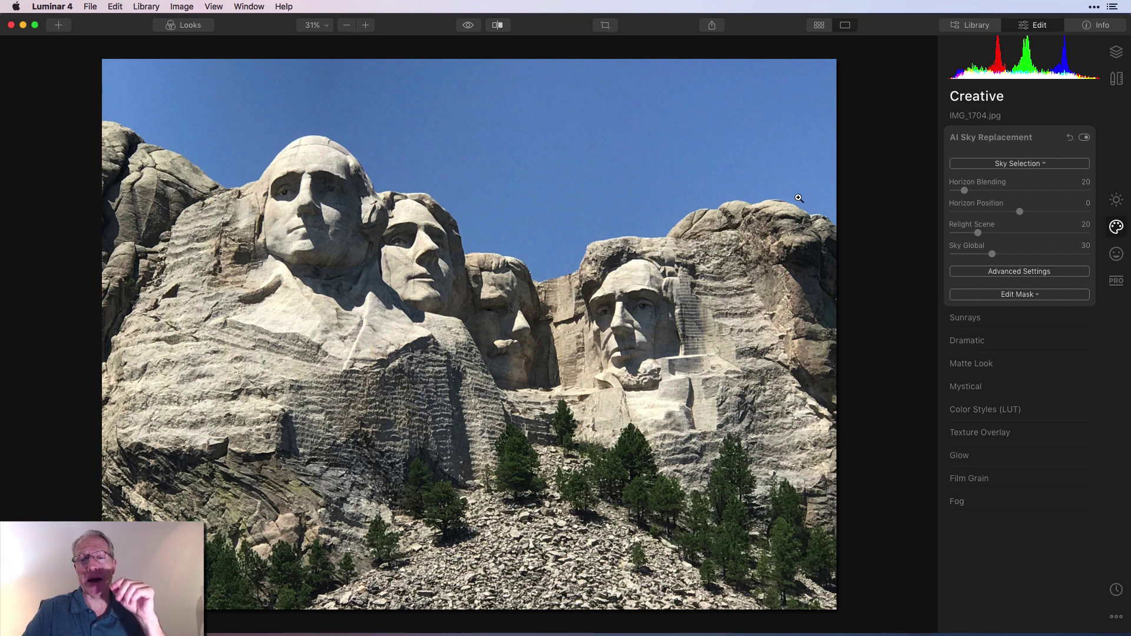
- Open the cows-and-sheep pasture photo and try Dramatic Sky 3, then Dramatic Sunset 3
click(821, 31)
double_click(919, 266)
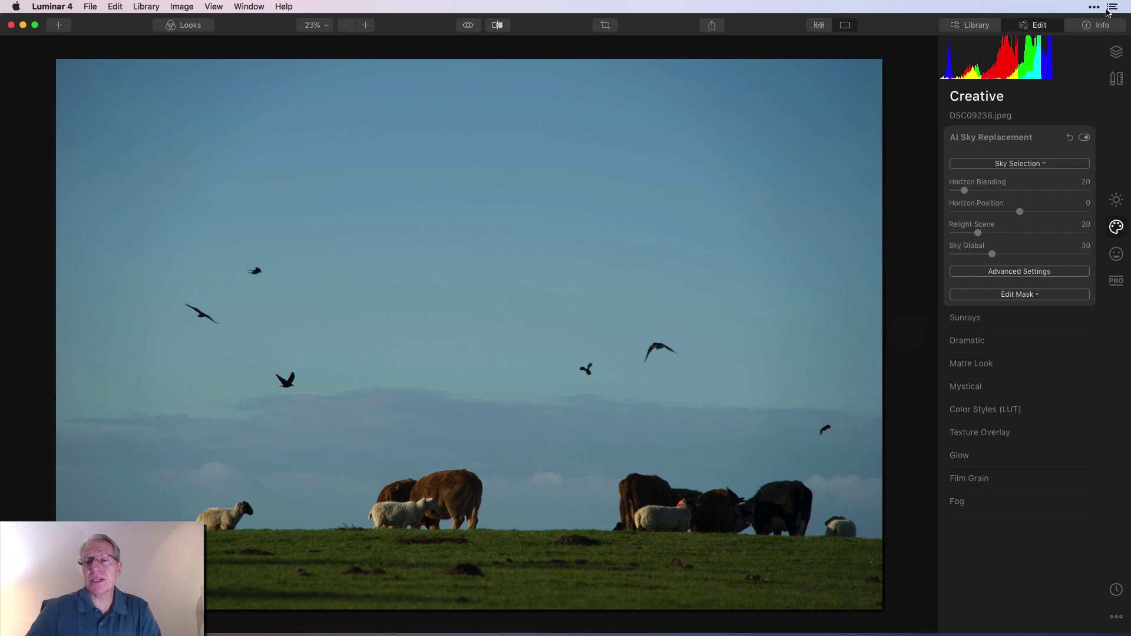
click(1028, 164)
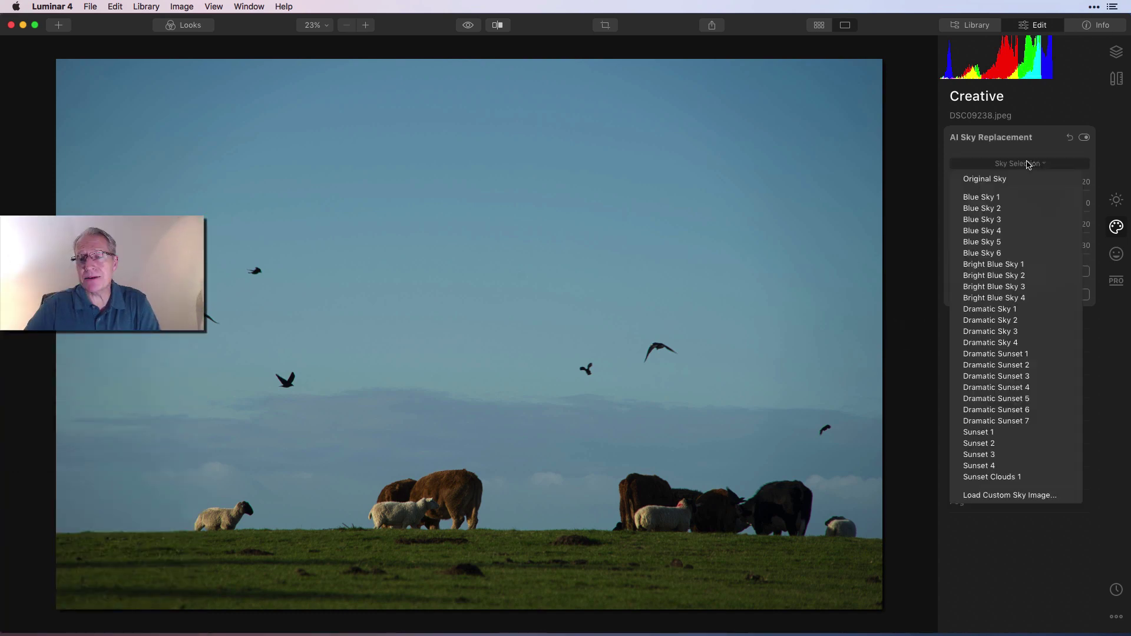
click(1023, 334)
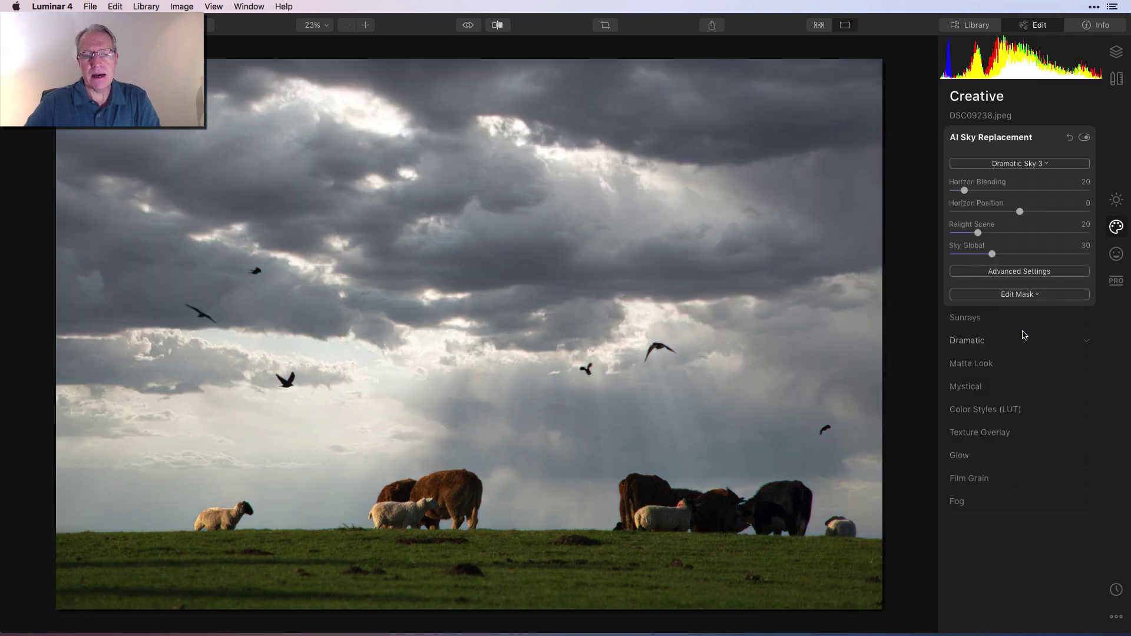
click(1030, 165)
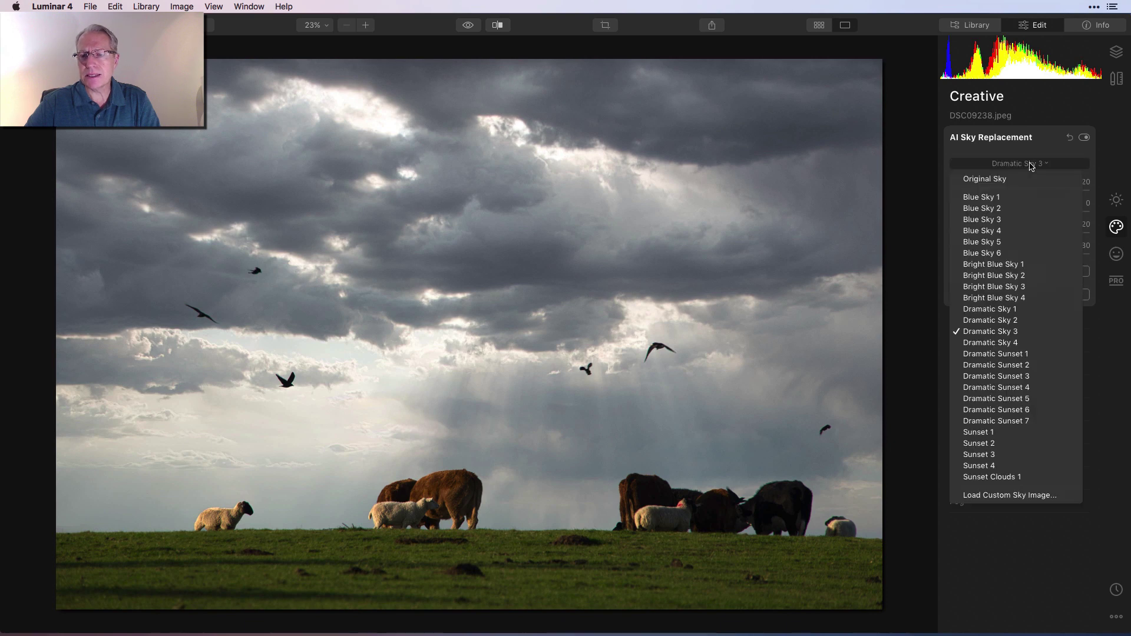
click(1013, 376)
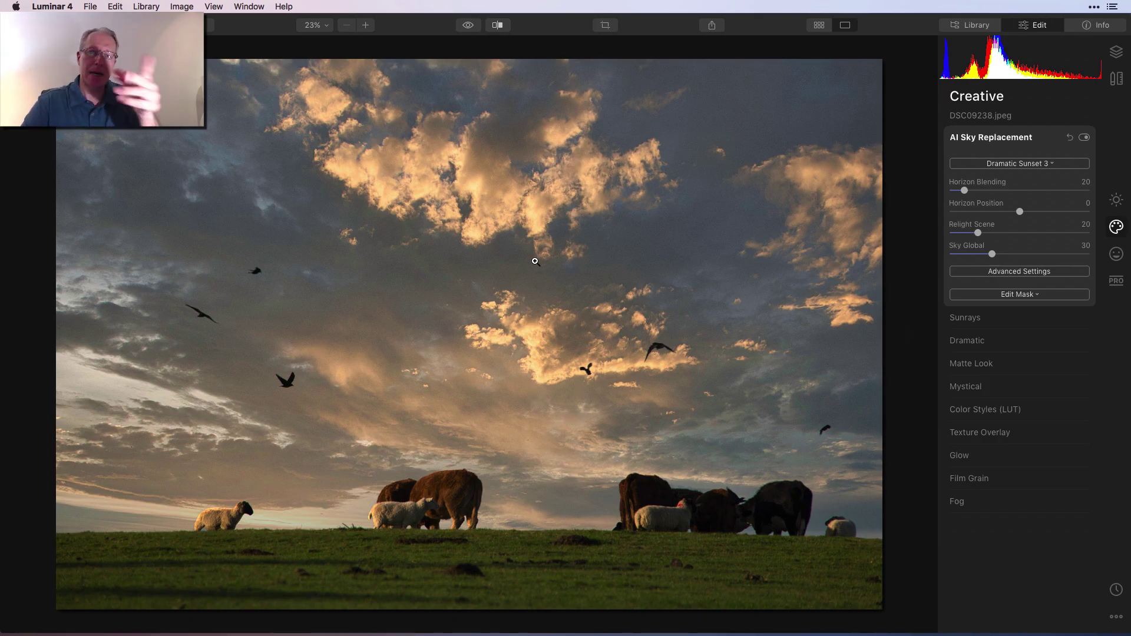
- Swap the pasture sky preset to Dramatic Sunset 5
click(1019, 167)
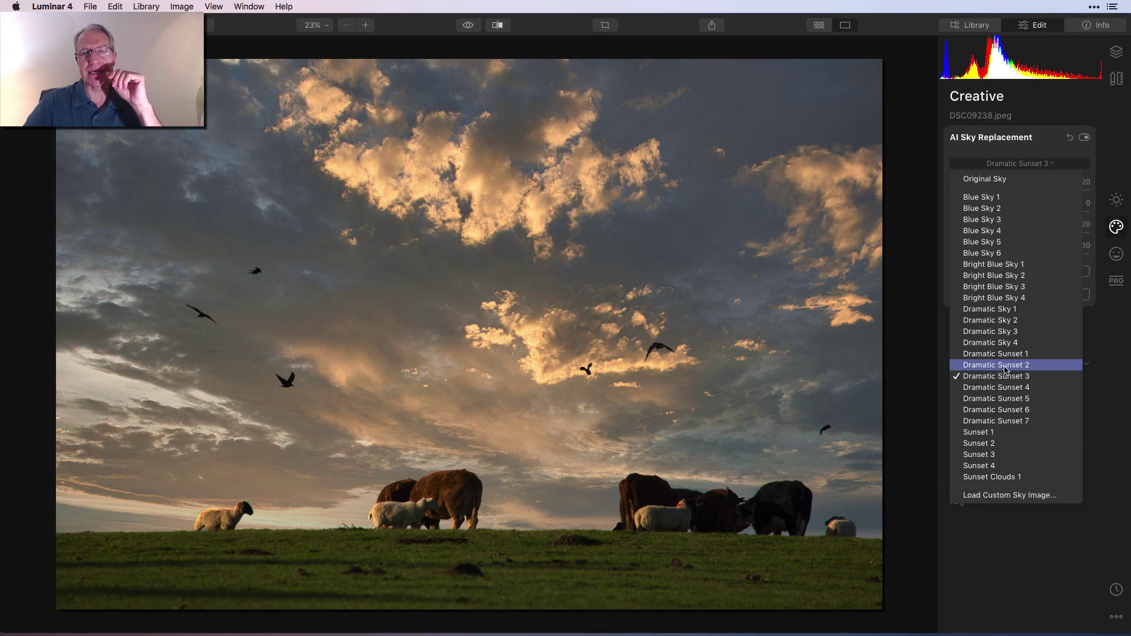
click(1005, 365)
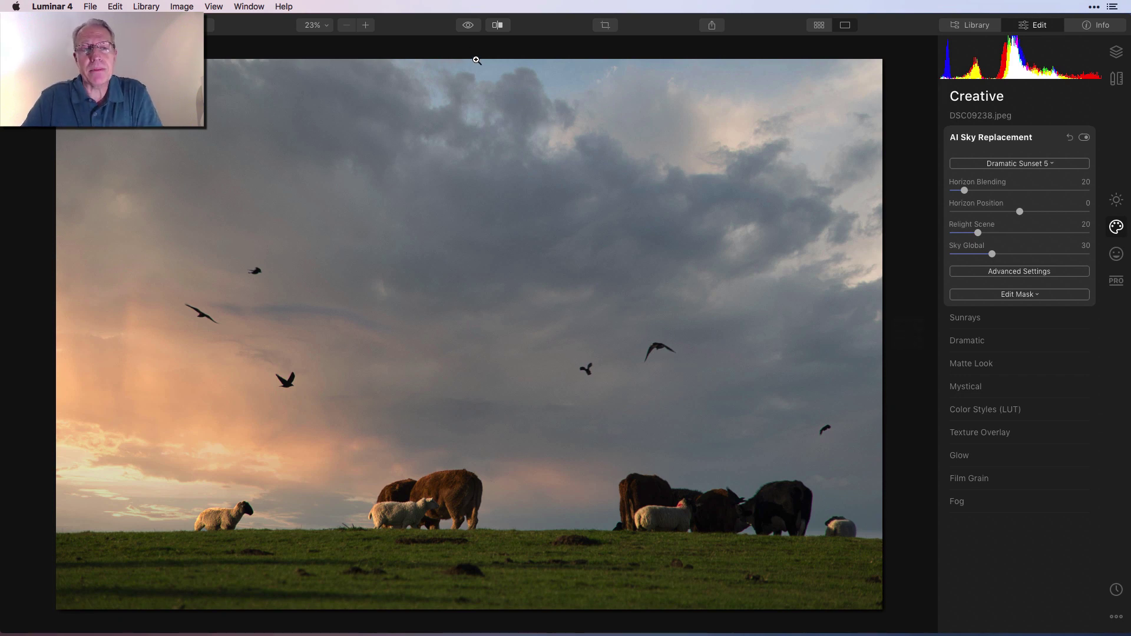
- Compare the new sky with the original photo, then show the Canvas retouching tools
click(474, 25)
click(474, 26)
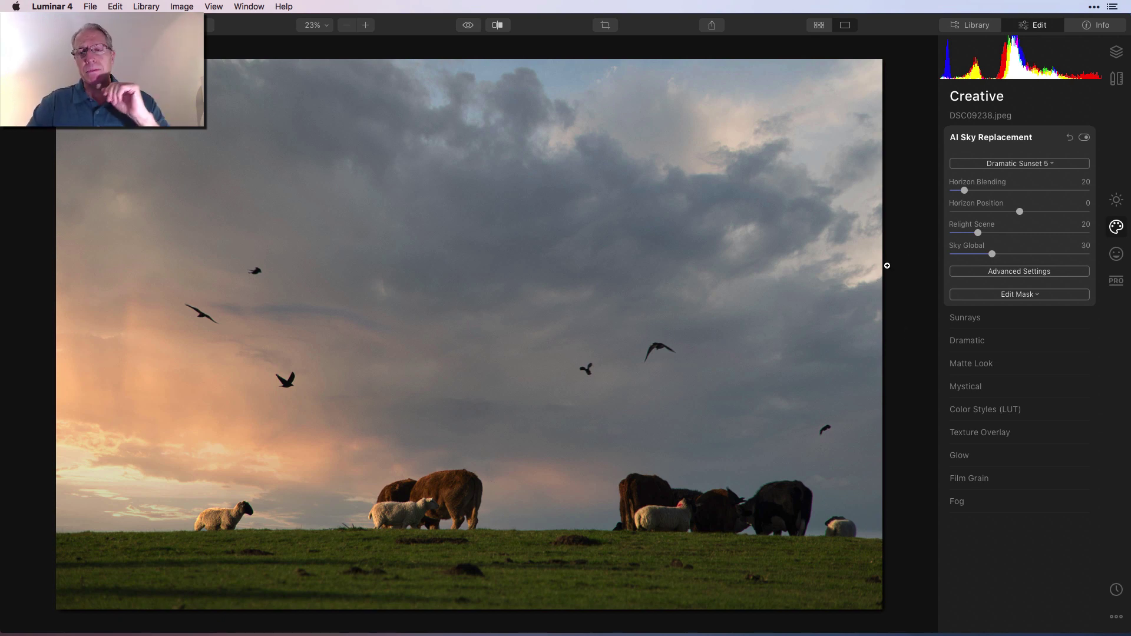
click(1116, 78)
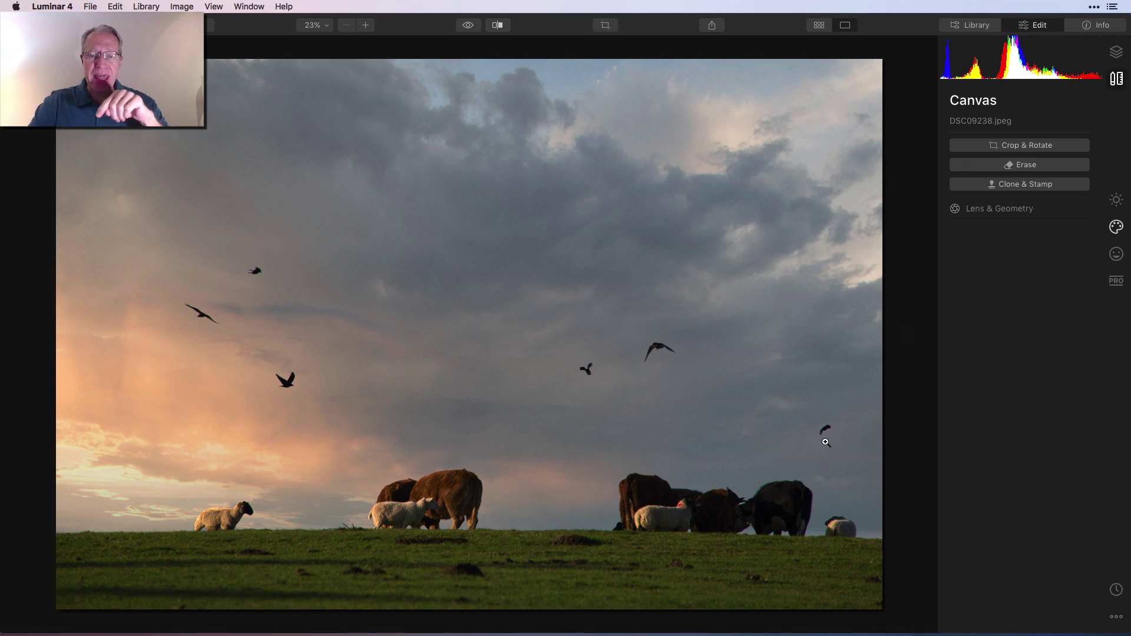
- Erase the small bird flying low at the right of the sky
click(1026, 166)
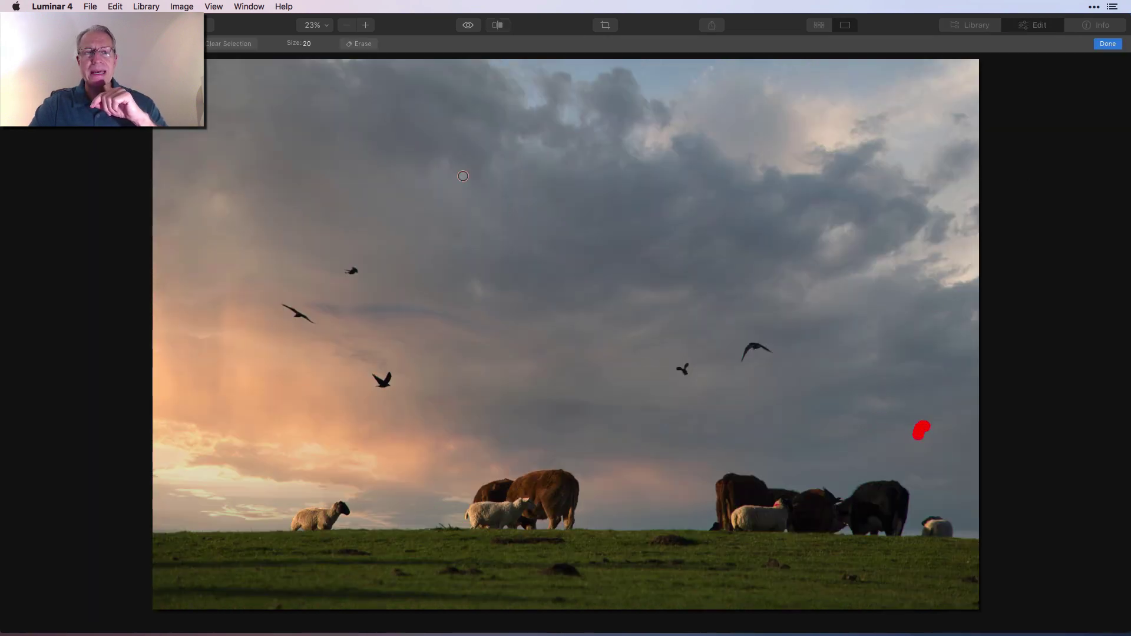
click(363, 43)
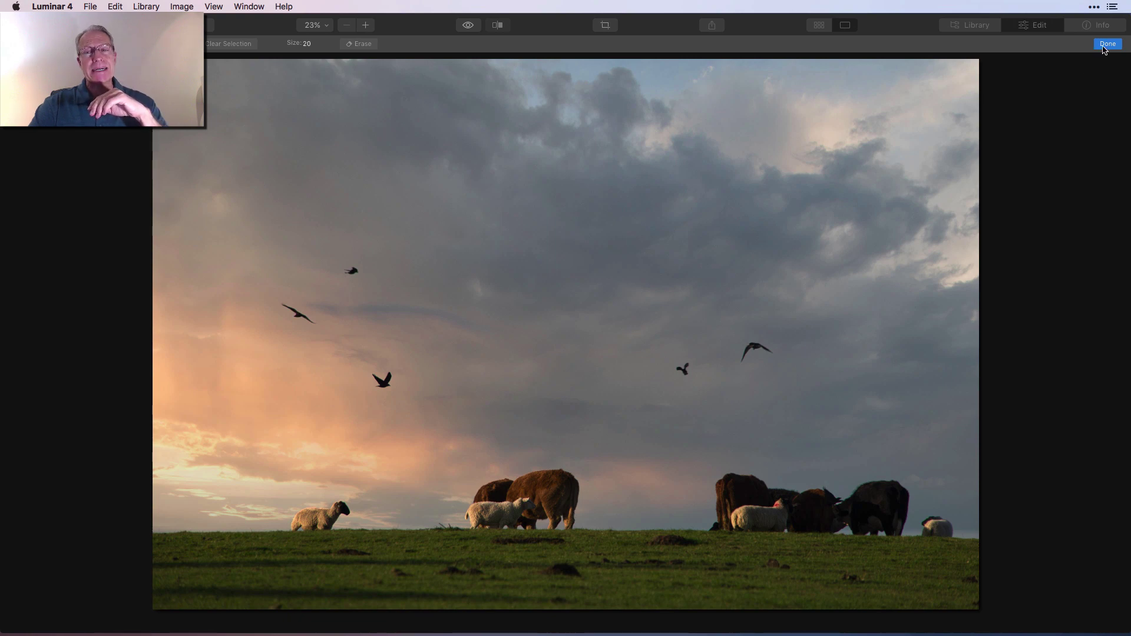
- Apply the erase with Done and return to the Creative filters
click(1108, 44)
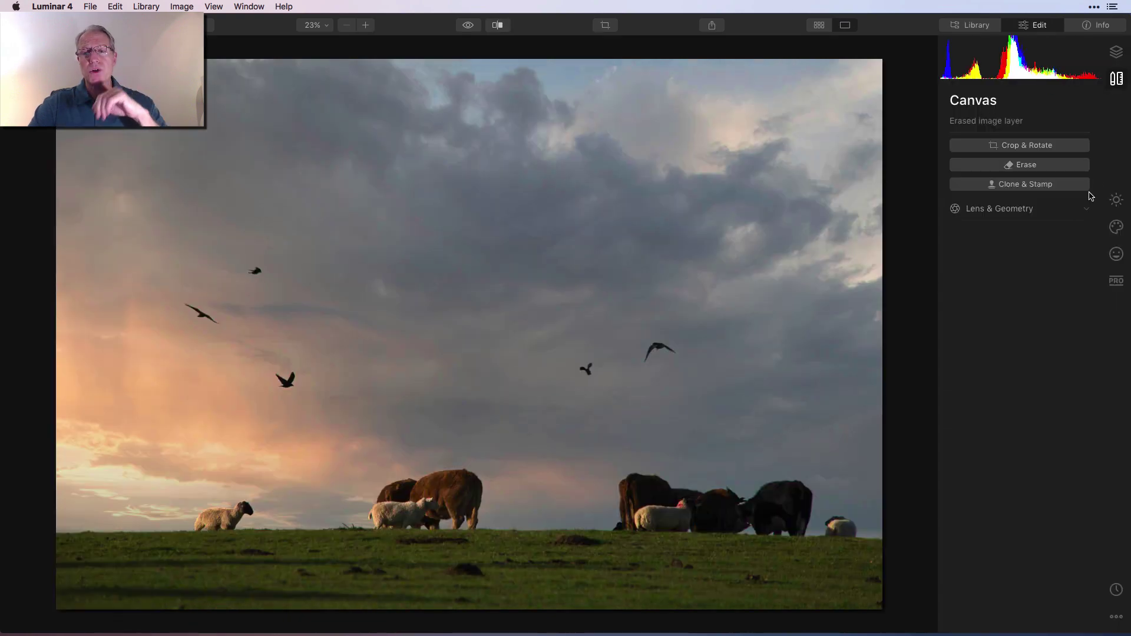
click(1115, 200)
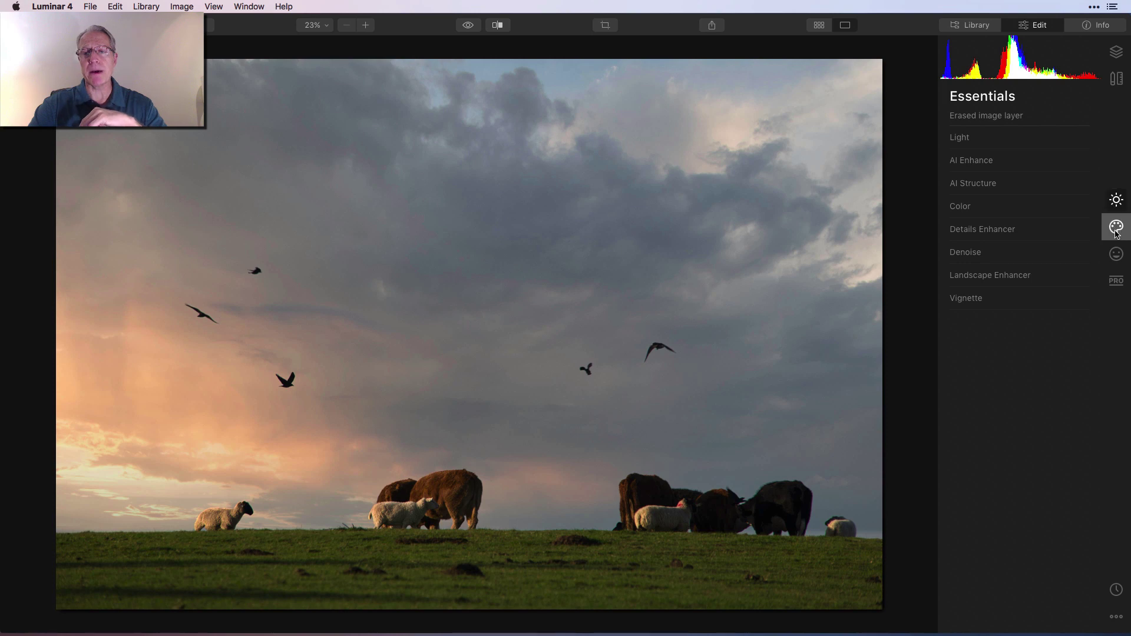
click(1116, 230)
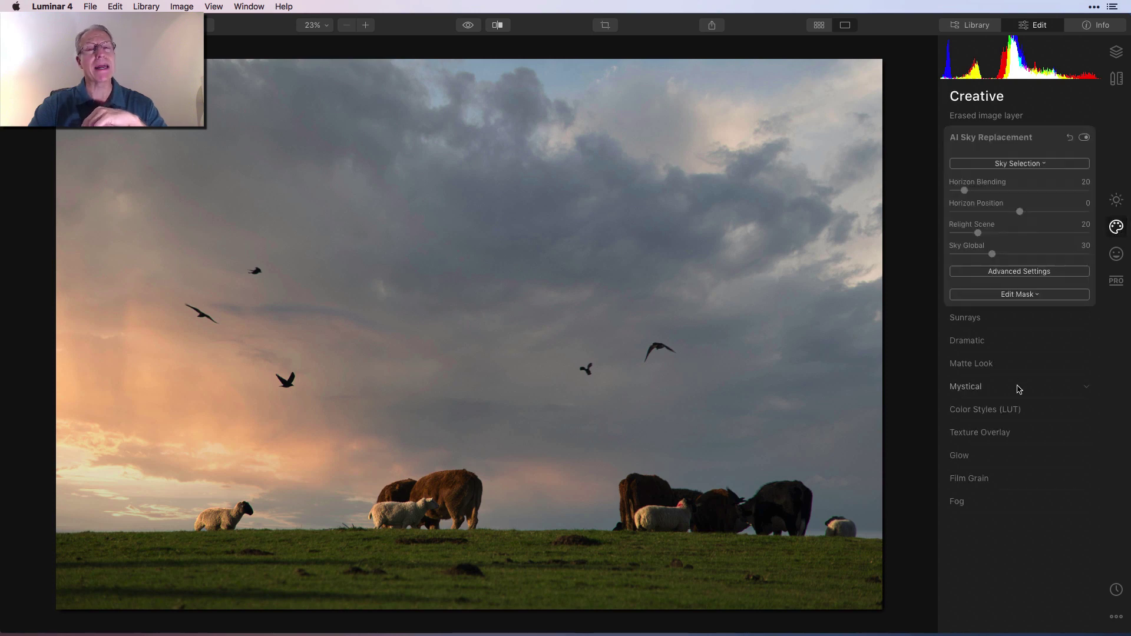